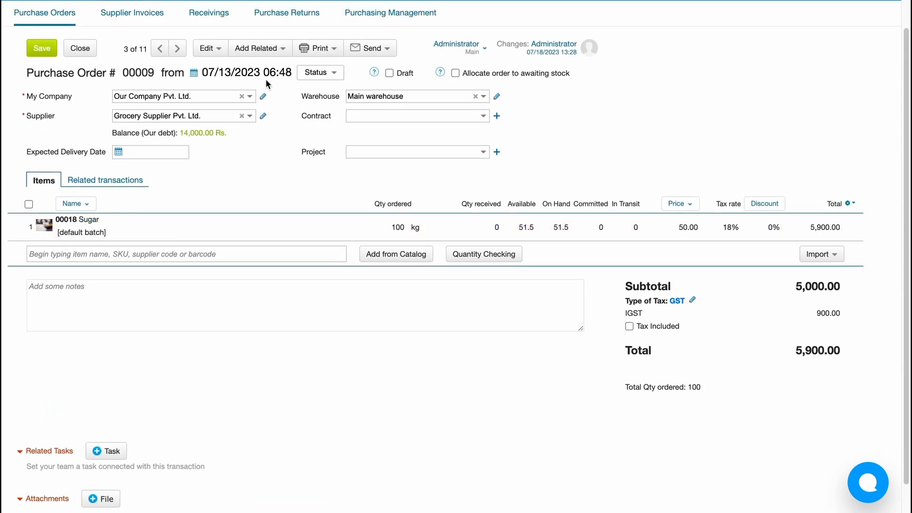
Step: Create and save an outgoing cash payment to Grocery Supplier Pvt. Ltd. from the open sugar purchase order
{"action": "left_click", "coordinate": [263, 54]}
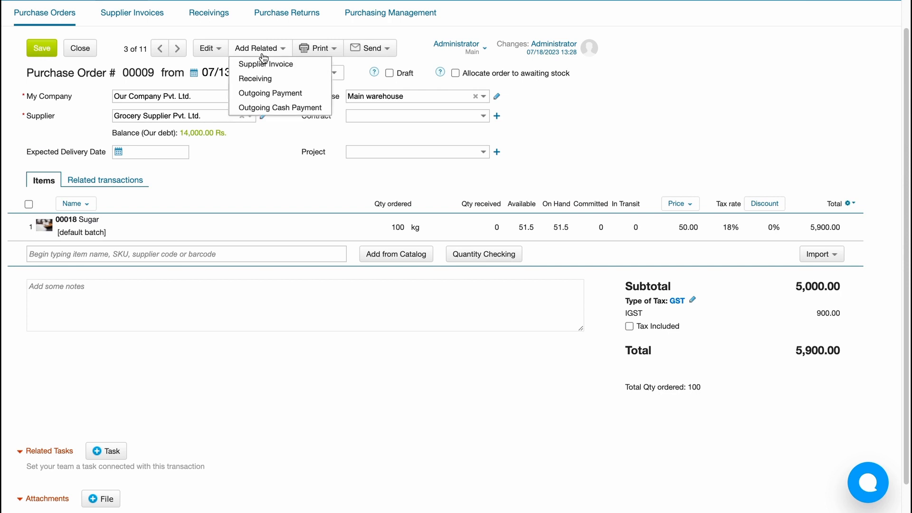
{"action": "left_click", "coordinate": [267, 107]}
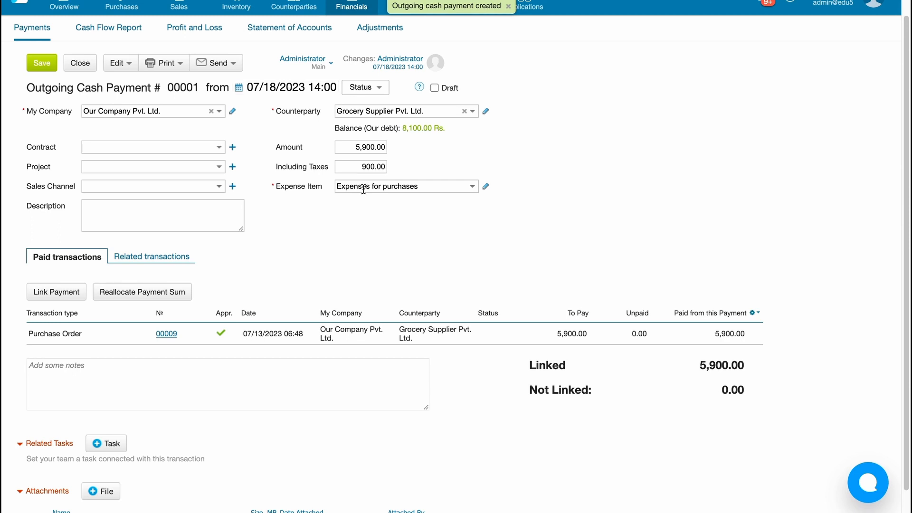
{"action": "left_click", "coordinate": [283, 331]}
{"action": "scroll", "coordinate": [145, 298], "scroll_direction": "up", "scroll_amount": 1}
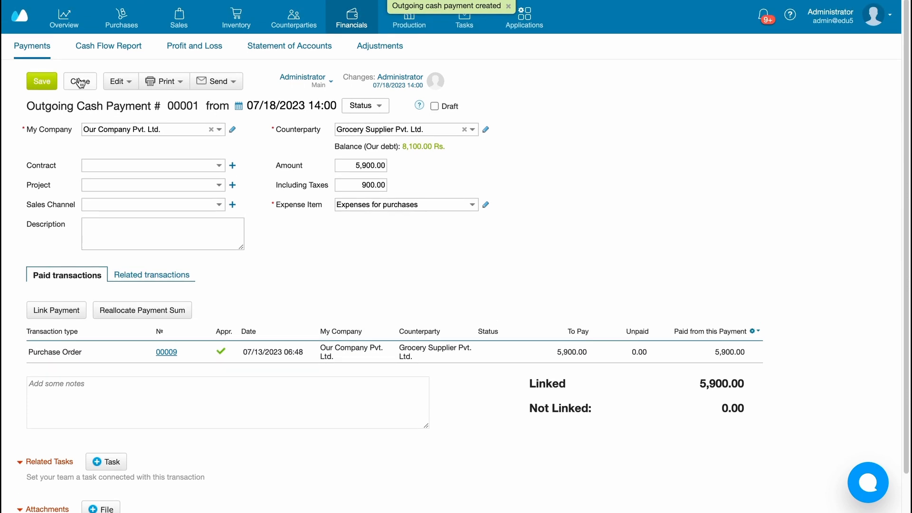
Step: Open the list of all payments and examine the recorded transactions and their columns
{"action": "left_click", "coordinate": [42, 46]}
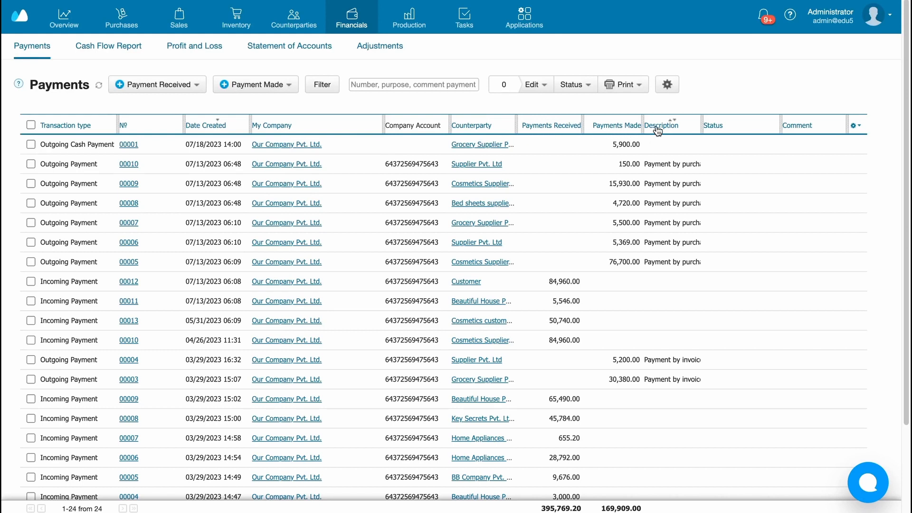
{"action": "left_click", "coordinate": [855, 127]}
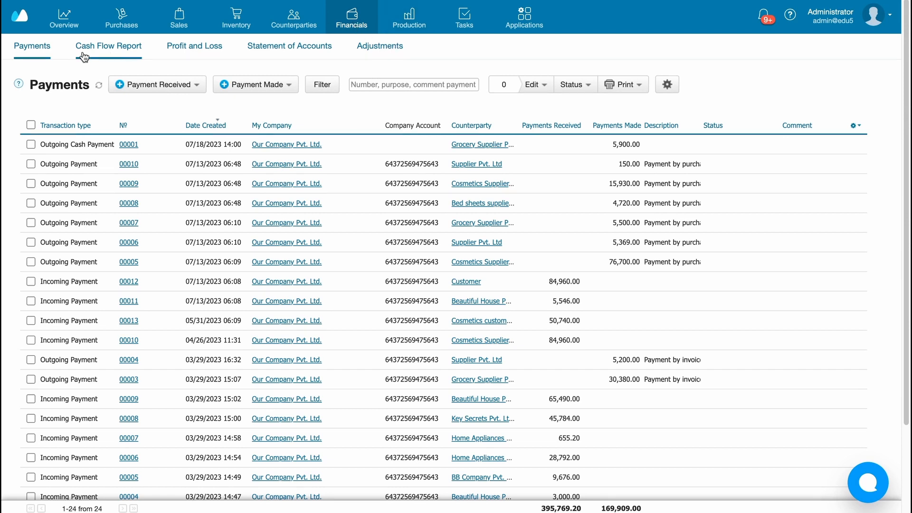
{"action": "left_click", "coordinate": [34, 47]}
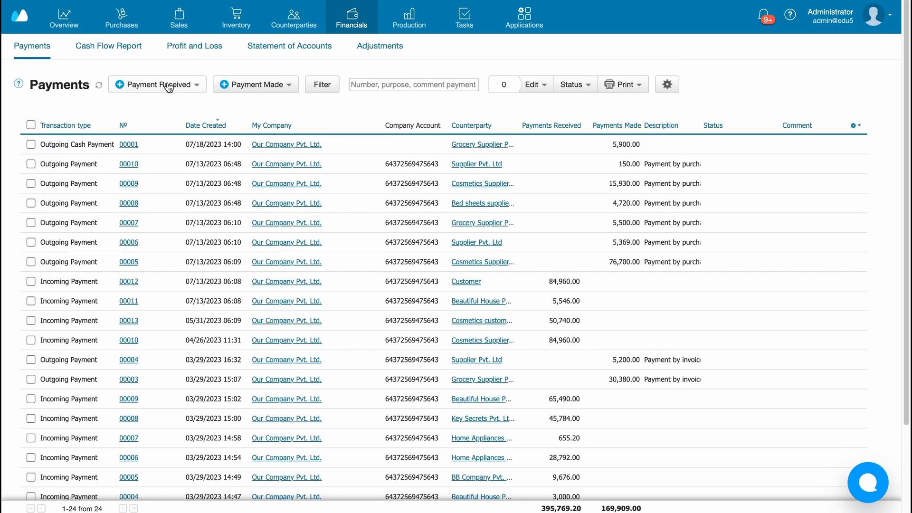
Step: Start a new incoming cash payment with Cosmetics customer Pvt. Ltd. as the counterparty
{"action": "left_click", "coordinate": [169, 87]}
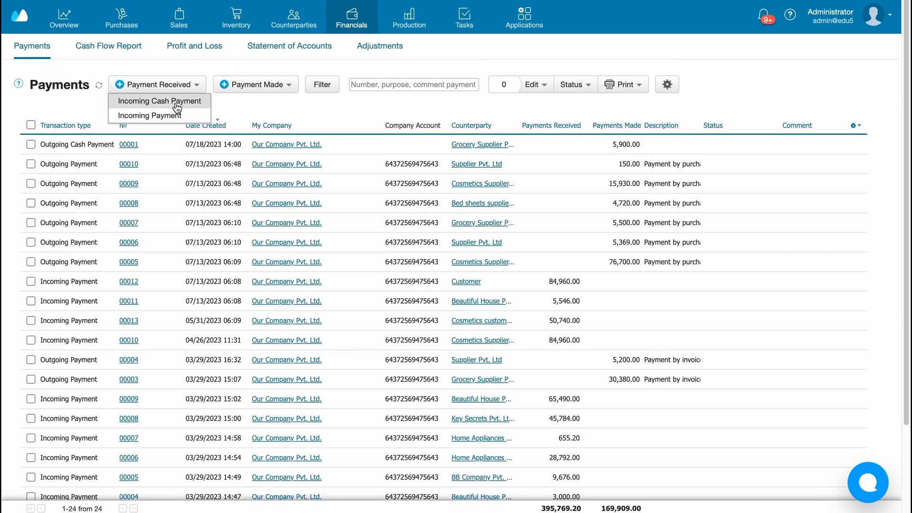
{"action": "left_click", "coordinate": [175, 100]}
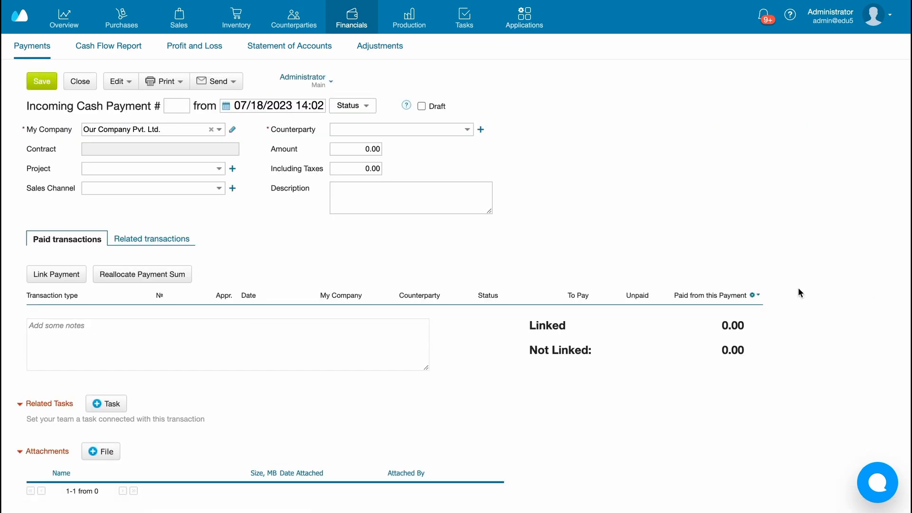
{"action": "left_click", "coordinate": [430, 129]}
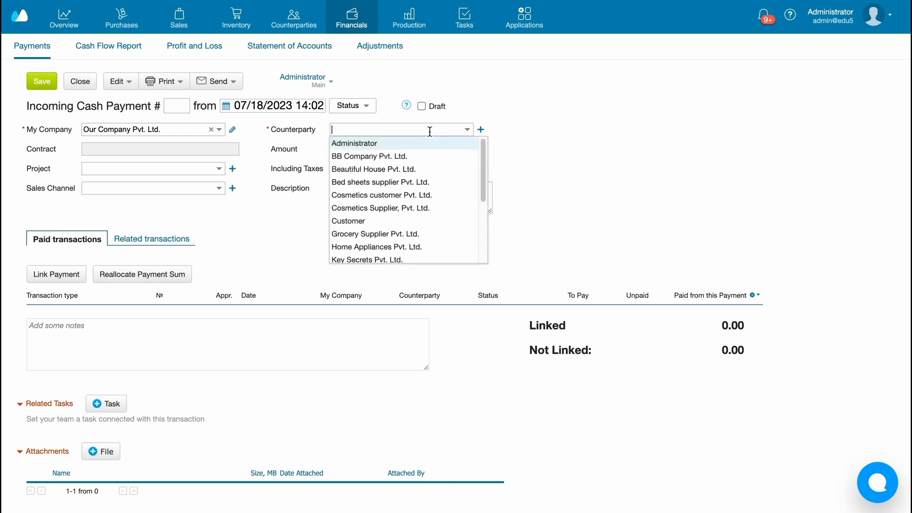
{"action": "type", "text": "cosm"}
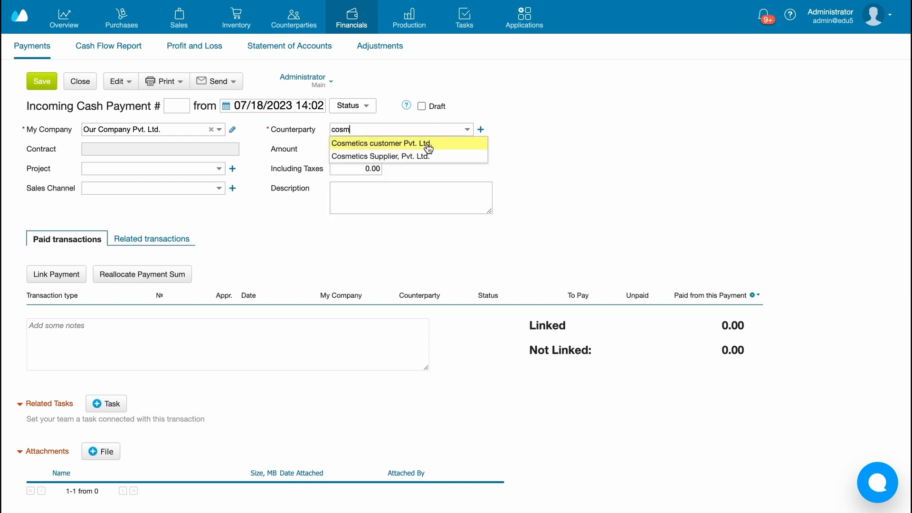
{"action": "left_click", "coordinate": [427, 143]}
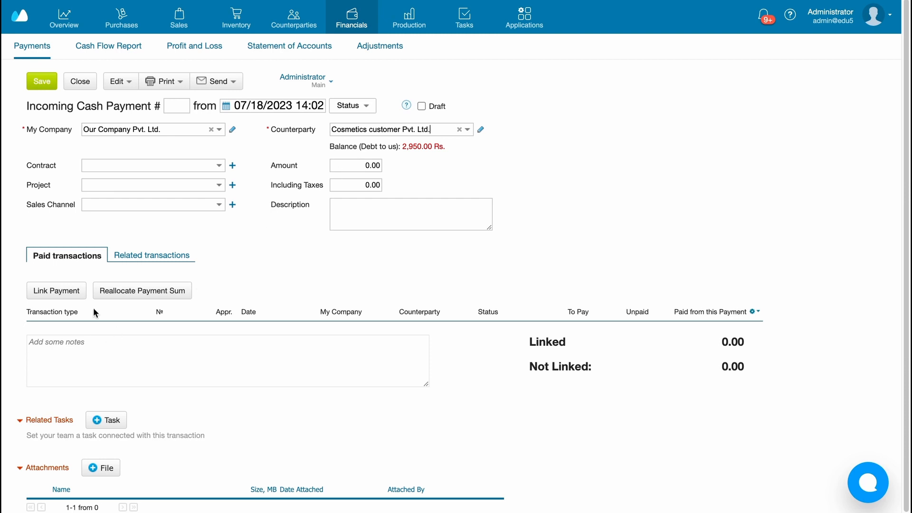
Step: Link the incoming cash payment to the customer's unpaid sales order
{"action": "left_click", "coordinate": [71, 292]}
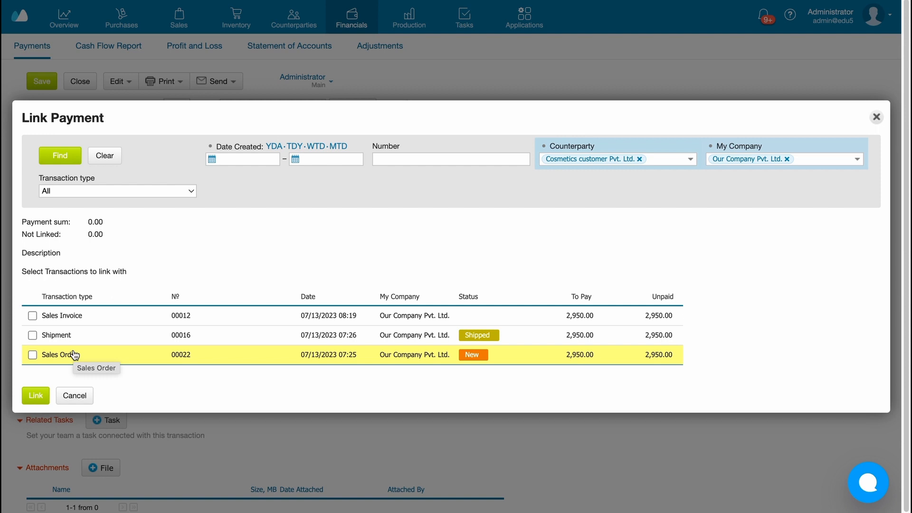
{"action": "left_click", "coordinate": [75, 354]}
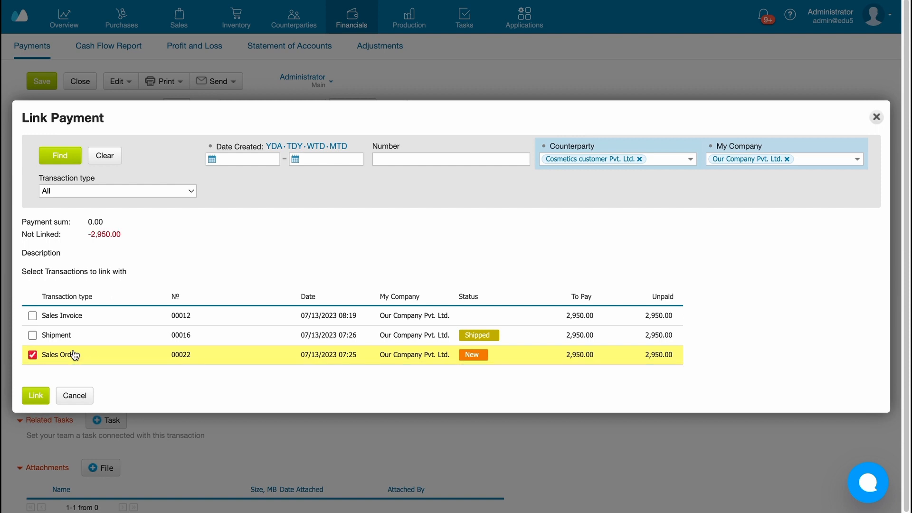
{"action": "left_click", "coordinate": [35, 394]}
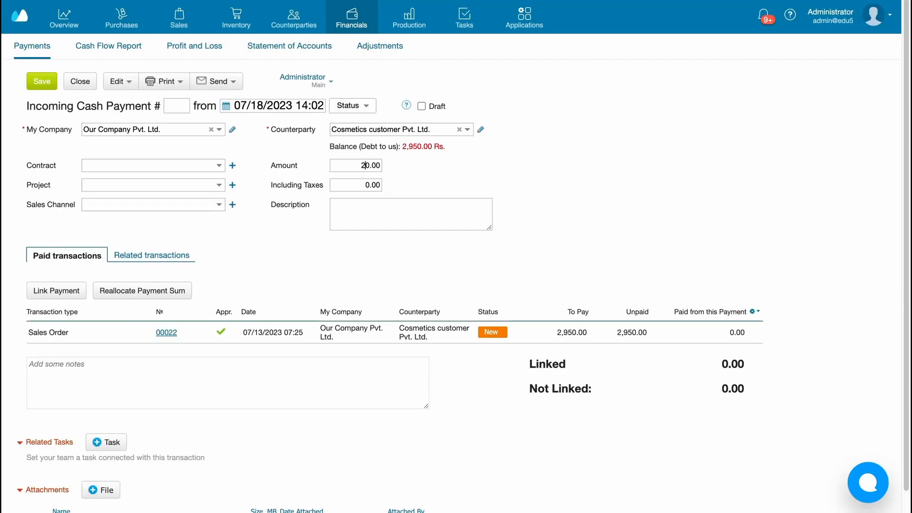
Step: Set the incoming cash payment's amount to 2950, then save and close it
{"action": "left_click", "coordinate": [366, 165]}
{"action": "type", "text": "2950"}
{"action": "left_click", "coordinate": [36, 86]}
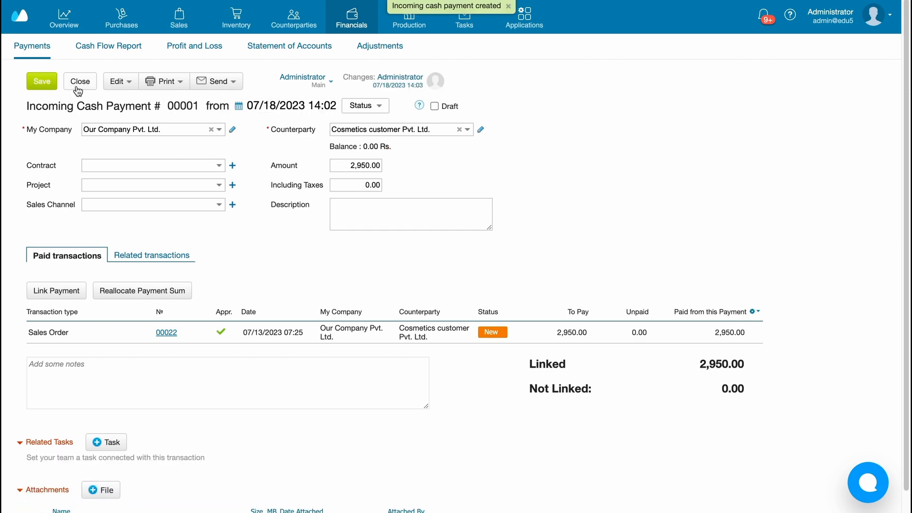
{"action": "left_click", "coordinate": [78, 90]}
Step: Open the newest sales order of Cosmetics customer Pvt. Ltd. and review its payment status and related transactions
{"action": "left_click", "coordinate": [183, 20]}
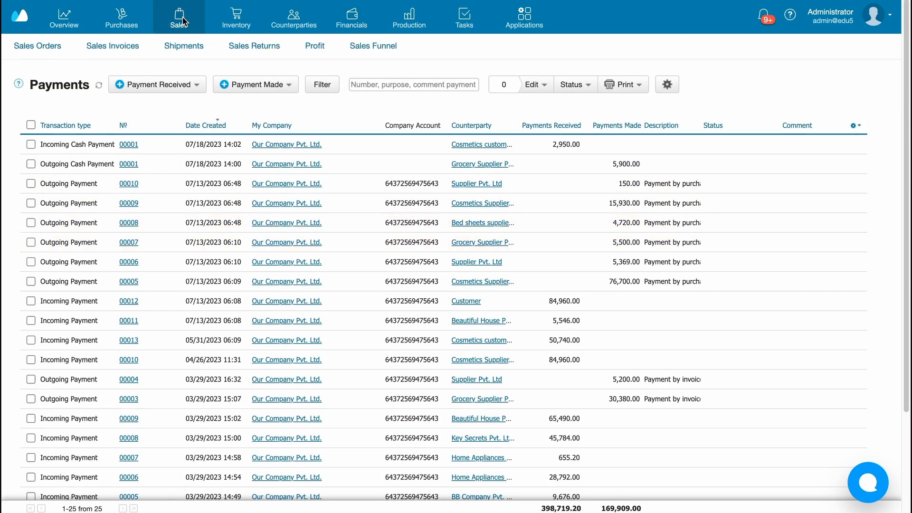
{"action": "left_click", "coordinate": [43, 51]}
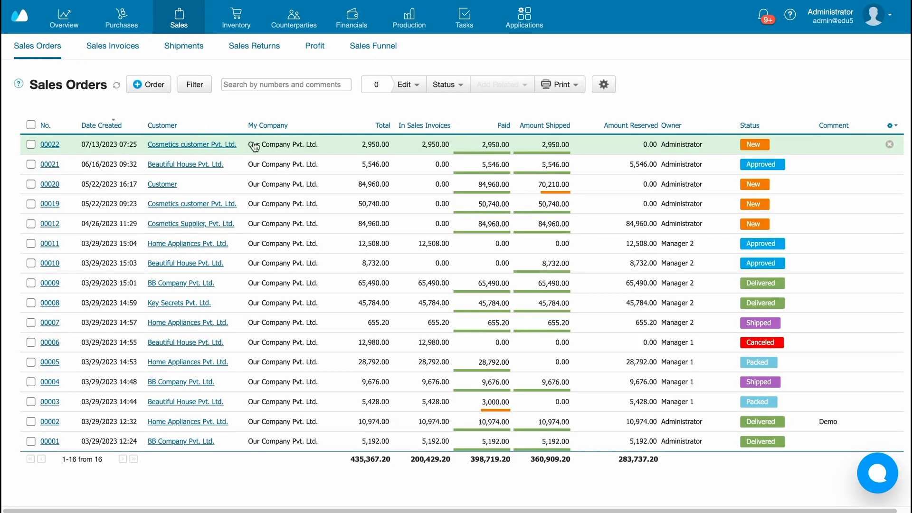
{"action": "left_click", "coordinate": [284, 148]}
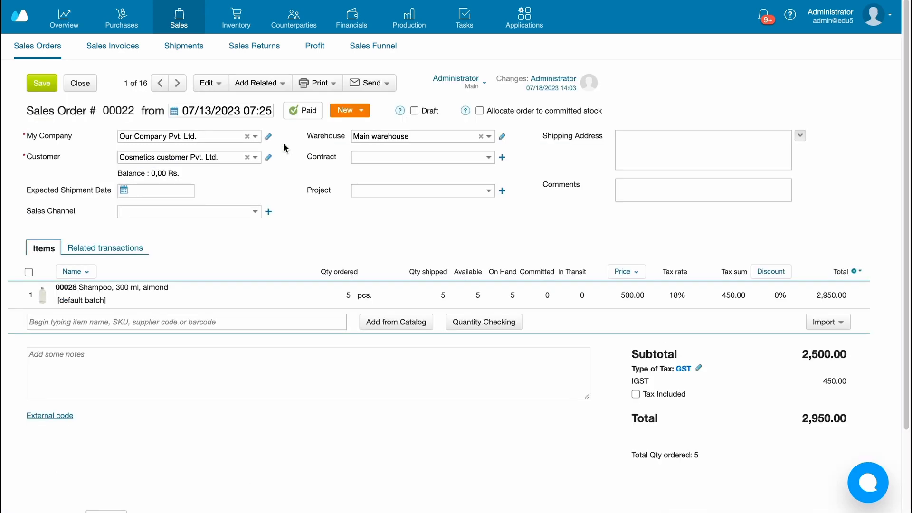
{"action": "left_click", "coordinate": [101, 249]}
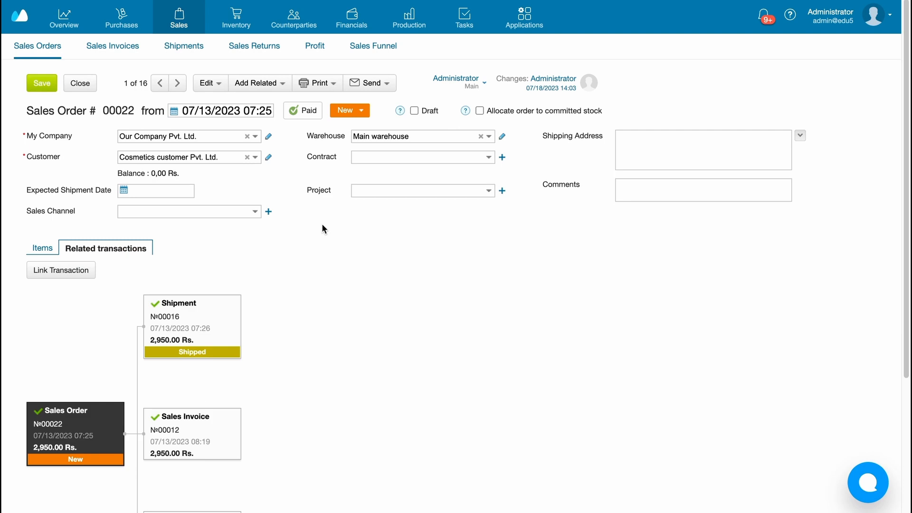
{"action": "scroll", "coordinate": [321, 224], "scroll_direction": "down", "scroll_amount": 2}
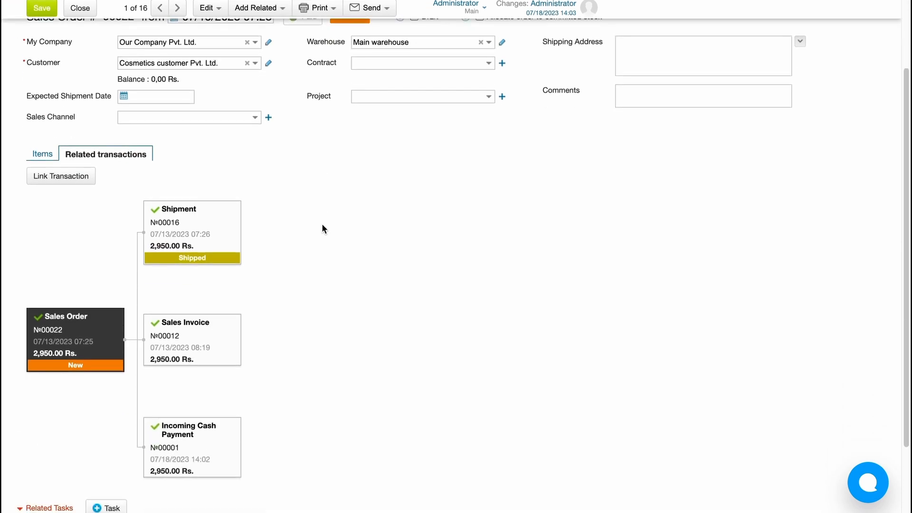
{"action": "scroll", "coordinate": [321, 224], "scroll_direction": "up", "scroll_amount": 2}
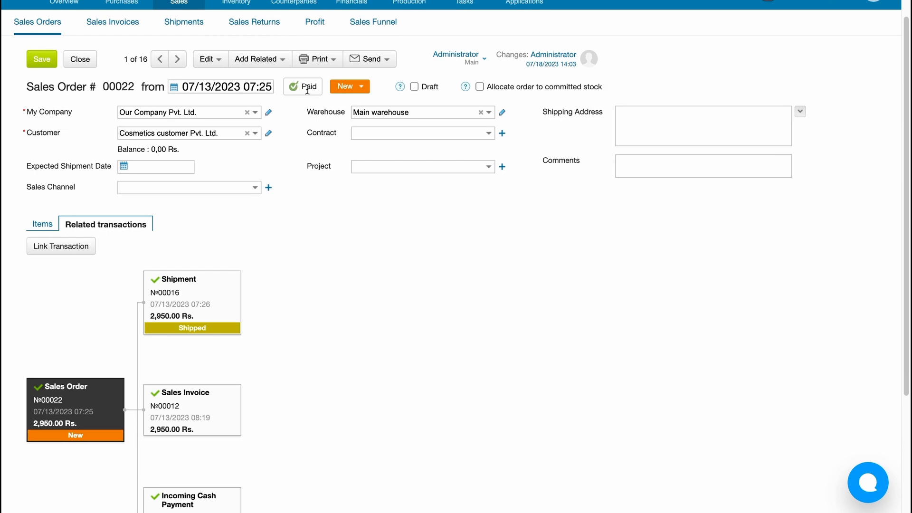
{"action": "scroll", "coordinate": [307, 89], "scroll_direction": "up", "scroll_amount": 1}
Step: Open the Cash Flow Report and view the transaction details for 13.07.2023
{"action": "mouse_move", "coordinate": [351, 19]}
{"action": "left_click", "coordinate": [41, 45]}
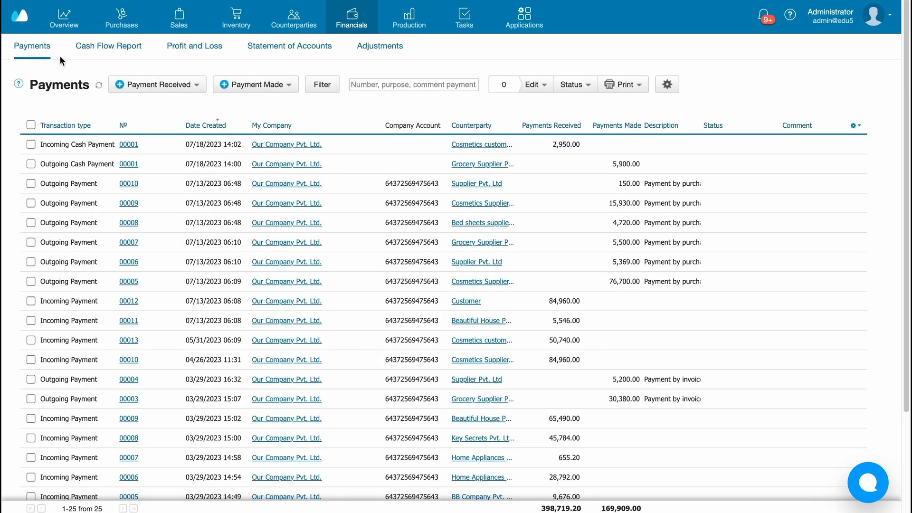
{"action": "left_click", "coordinate": [108, 45]}
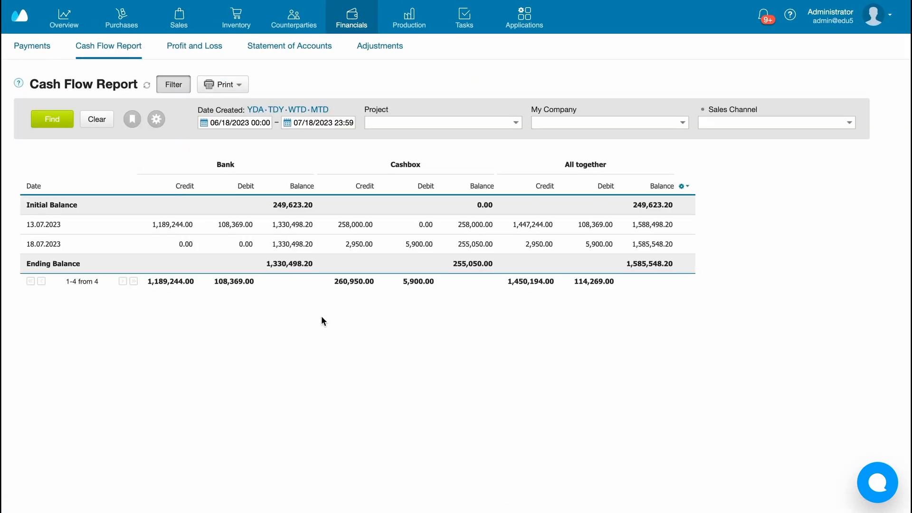
{"action": "right_click", "coordinate": [321, 316]}
{"action": "left_click", "coordinate": [293, 146]}
{"action": "left_click", "coordinate": [101, 50]}
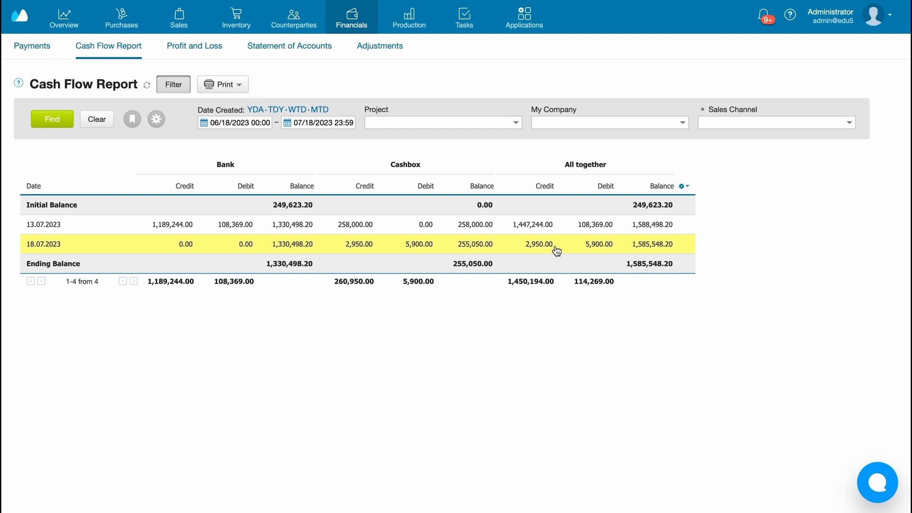
{"action": "left_click", "coordinate": [565, 224]}
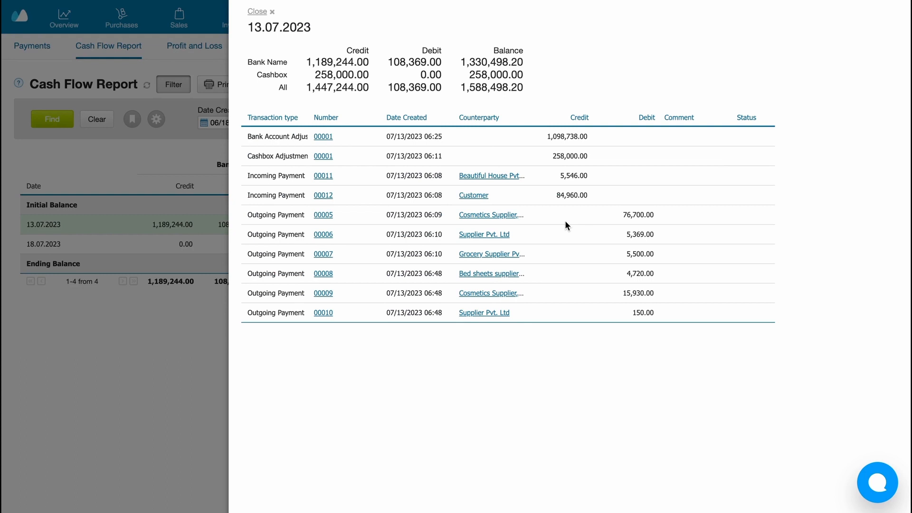
Step: Open the Statement of Accounts and view the detailed statement for Cosmetics Supplier, Pvt. Ltd
{"action": "left_click", "coordinate": [317, 49]}
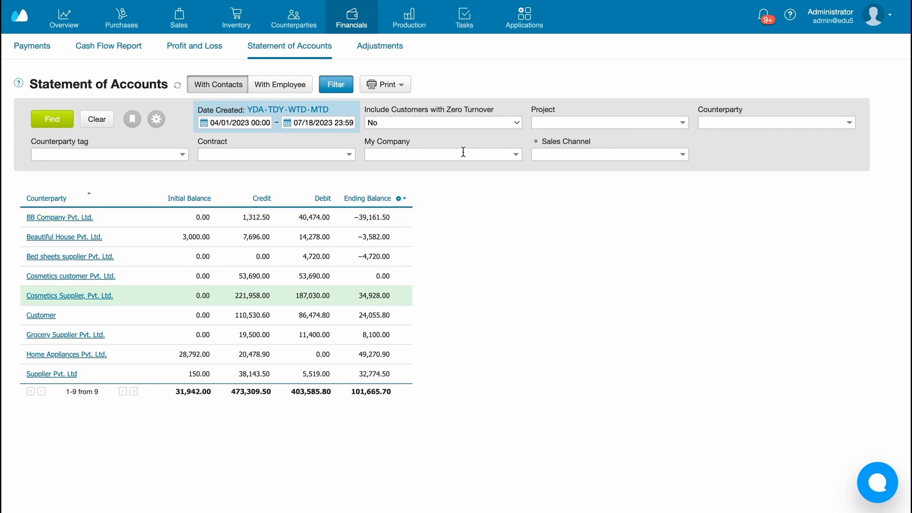
{"action": "left_click", "coordinate": [321, 298]}
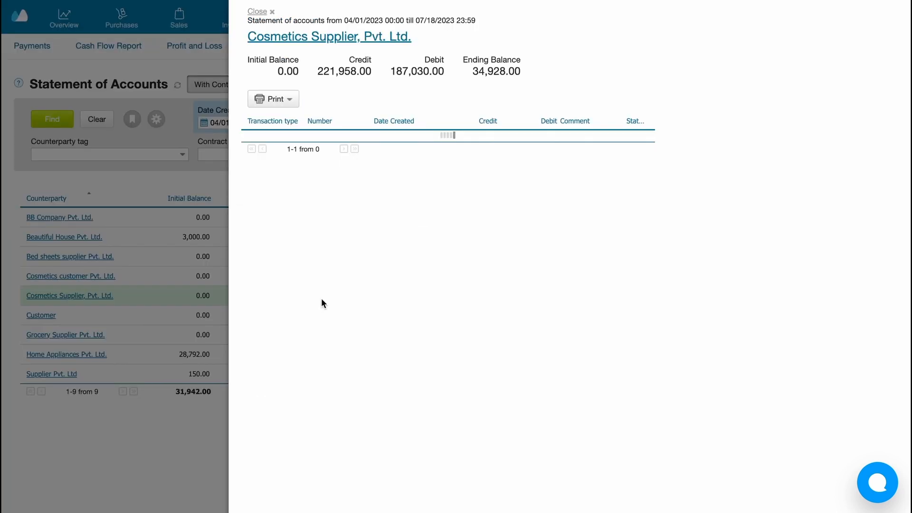